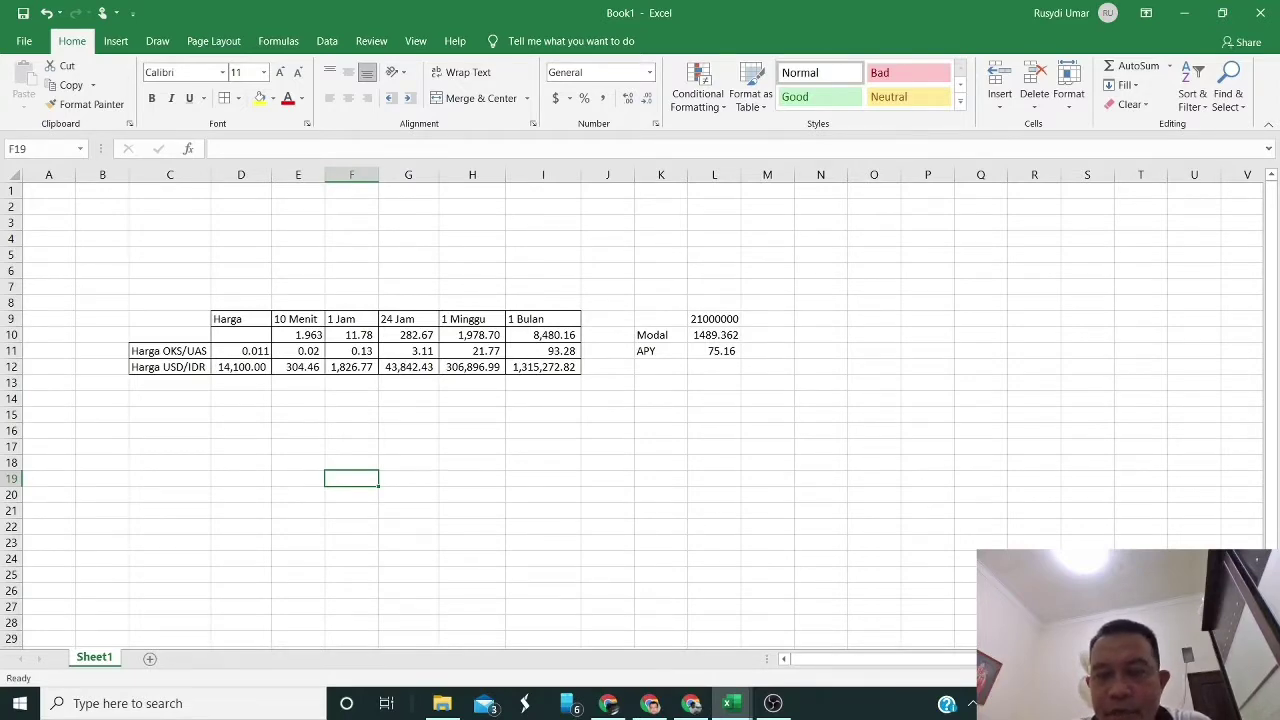
# Step: Enlarge the sheet view and autofit columns D, F, G, H and I of the earnings table to their contents
pyautogui.scroll(4, 777, 526)
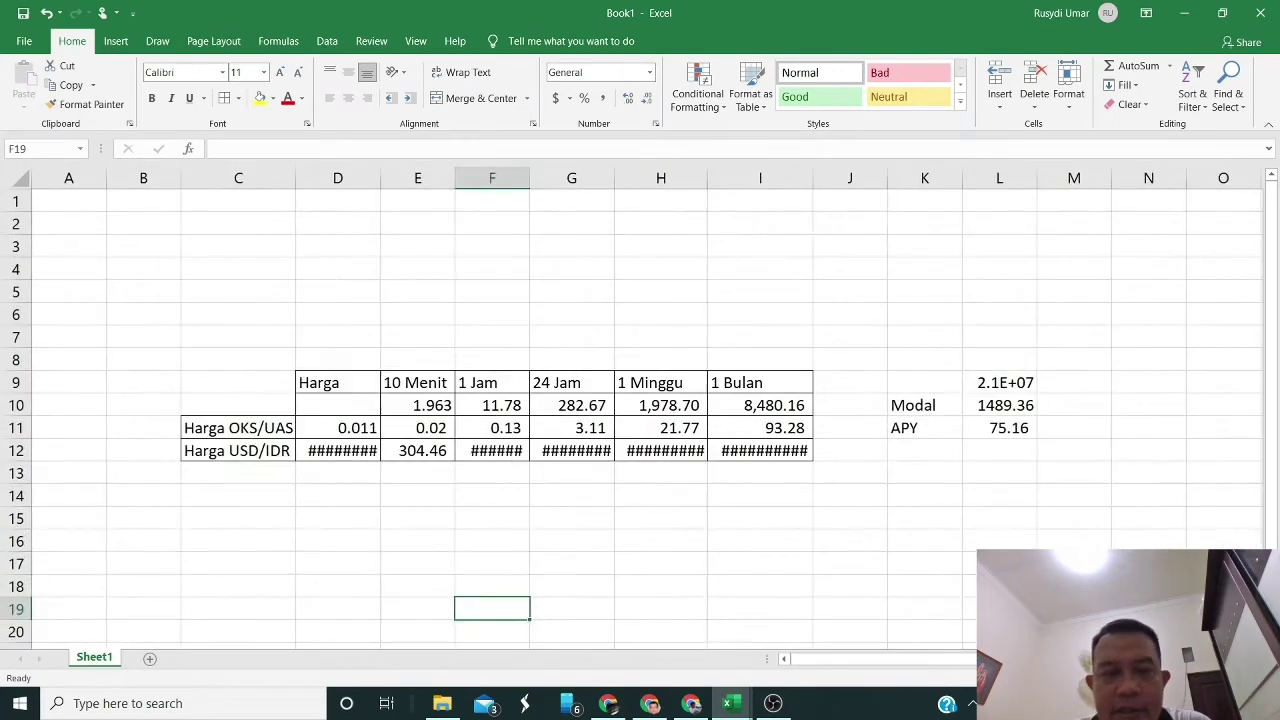
pyautogui.doubleClick(529, 185)
pyautogui.doubleClick(380, 178)
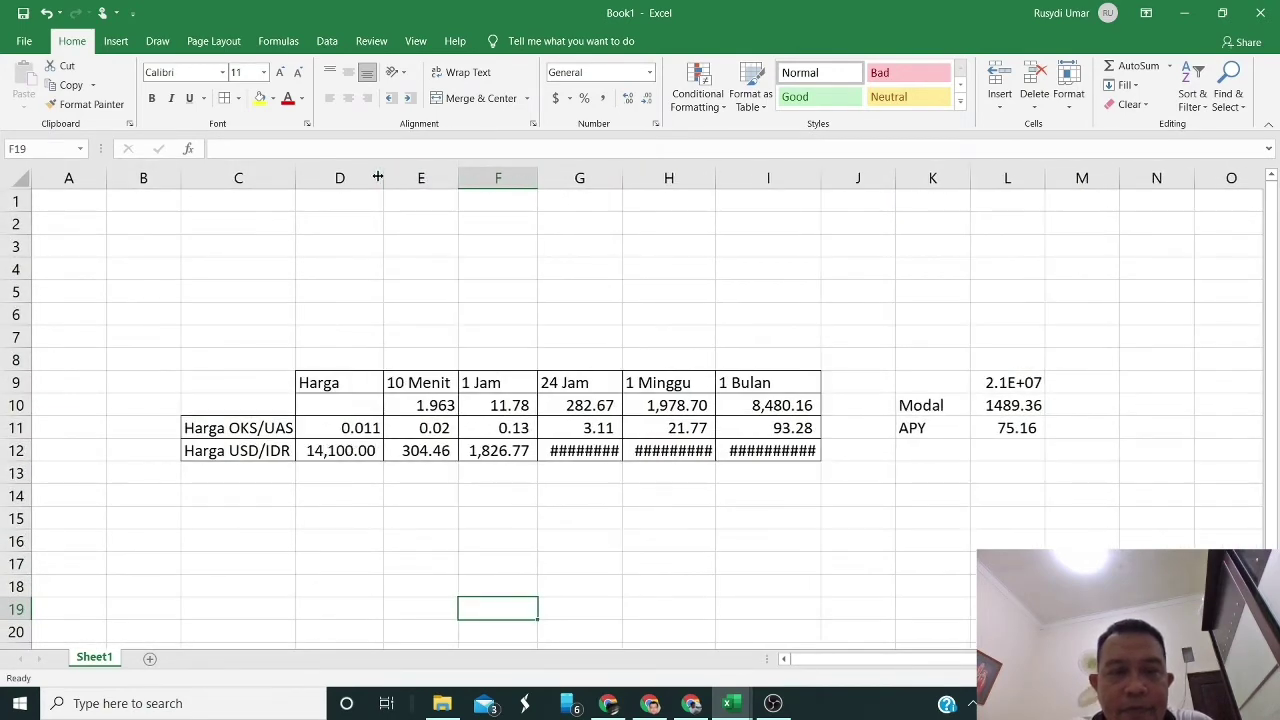
pyautogui.doubleClick(622, 180)
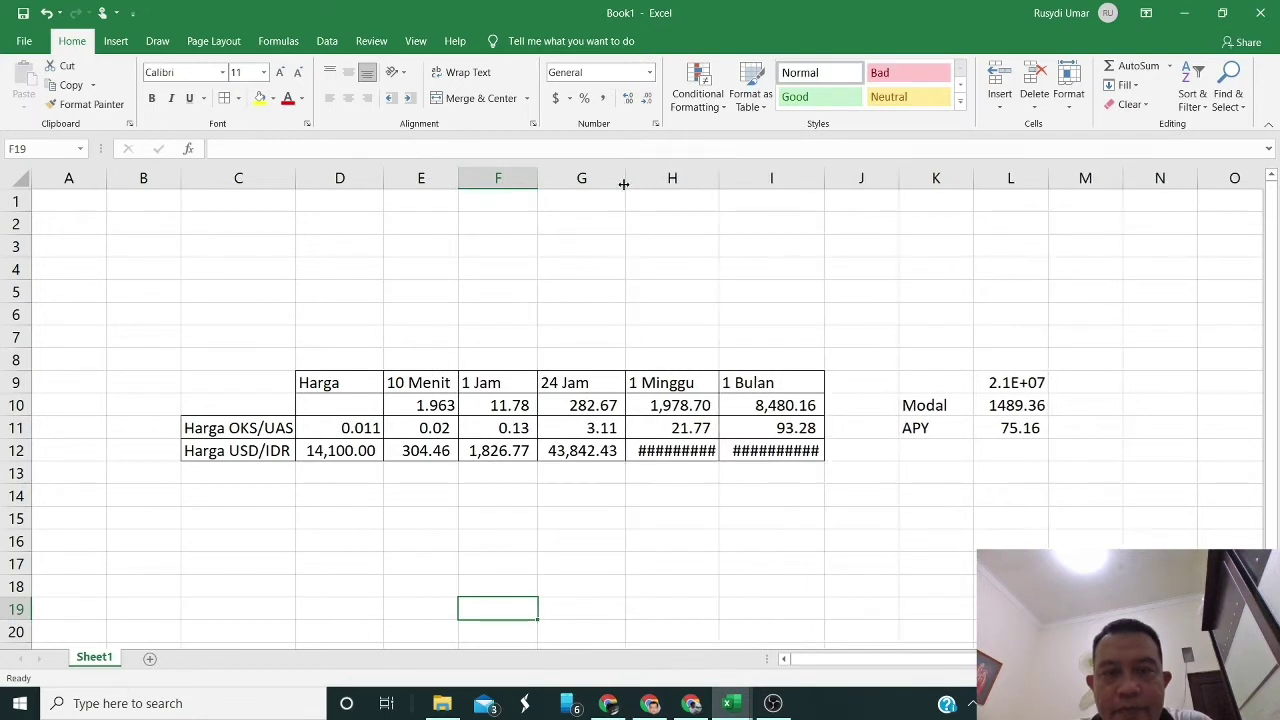
pyautogui.doubleClick(721, 178)
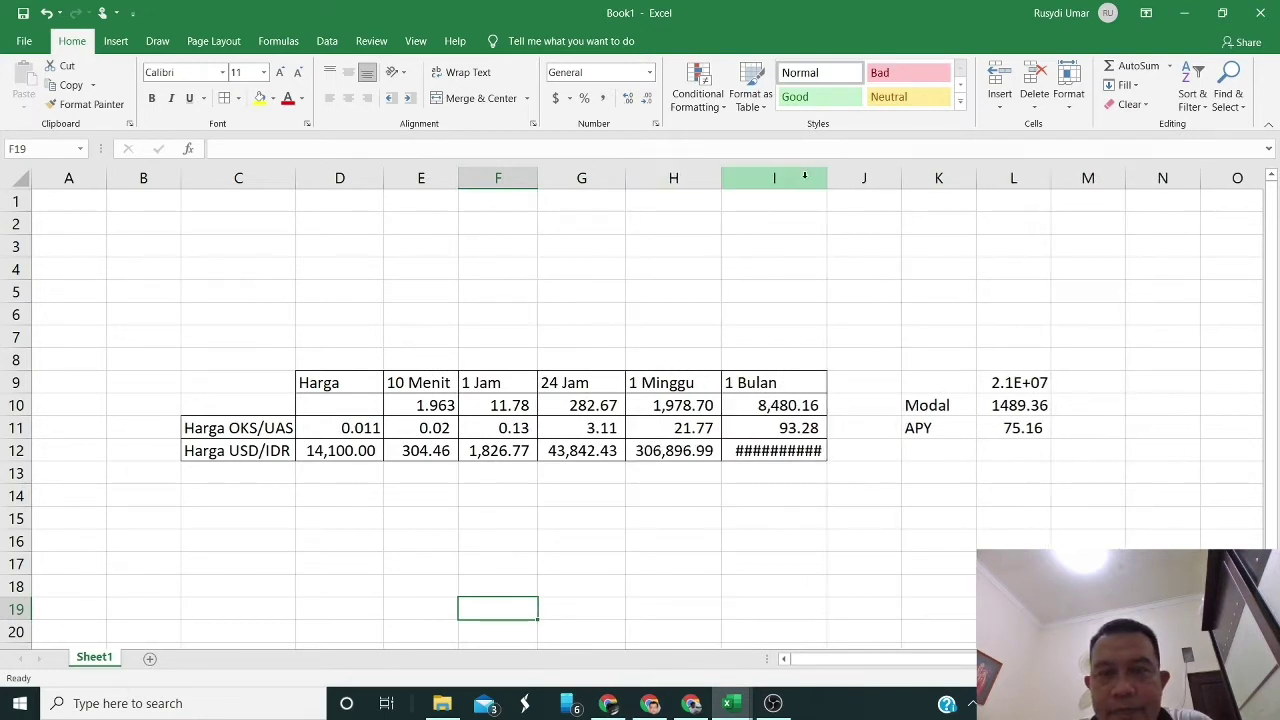
pyautogui.doubleClick(826, 178)
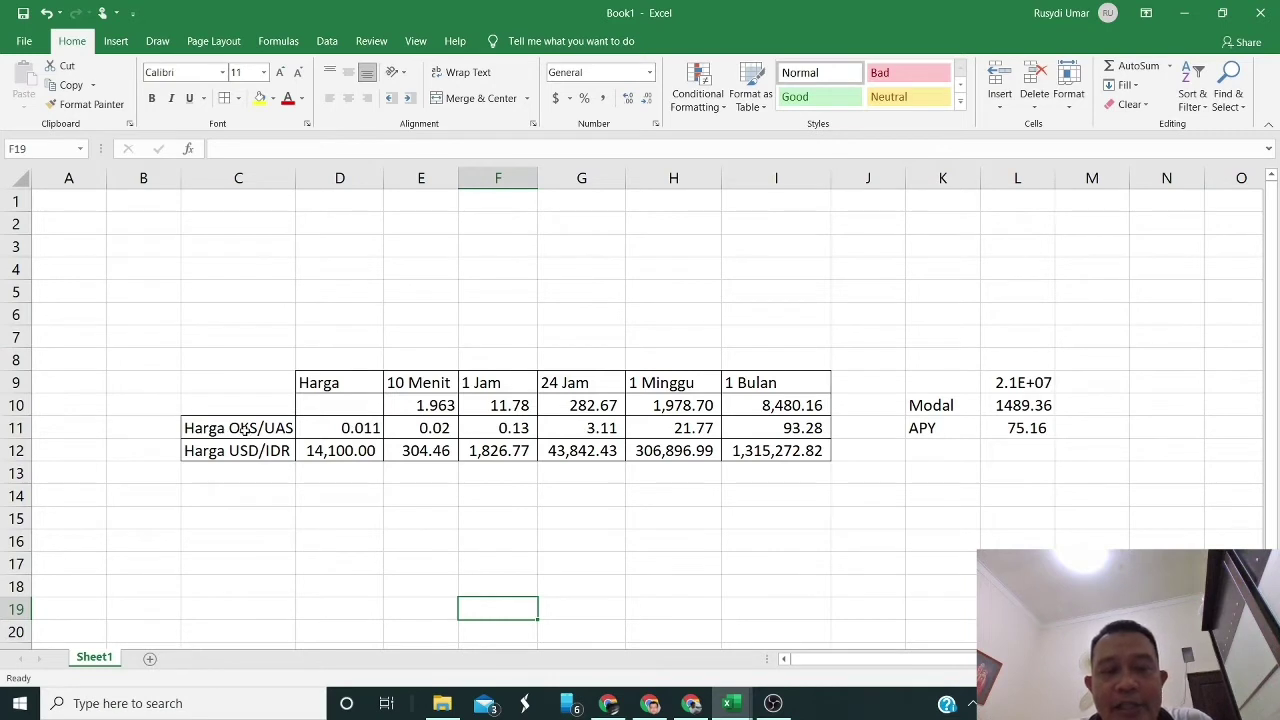
# Step: Change the label in cell C11 to "Harga OKS/UAD"
pyautogui.click(280, 430)
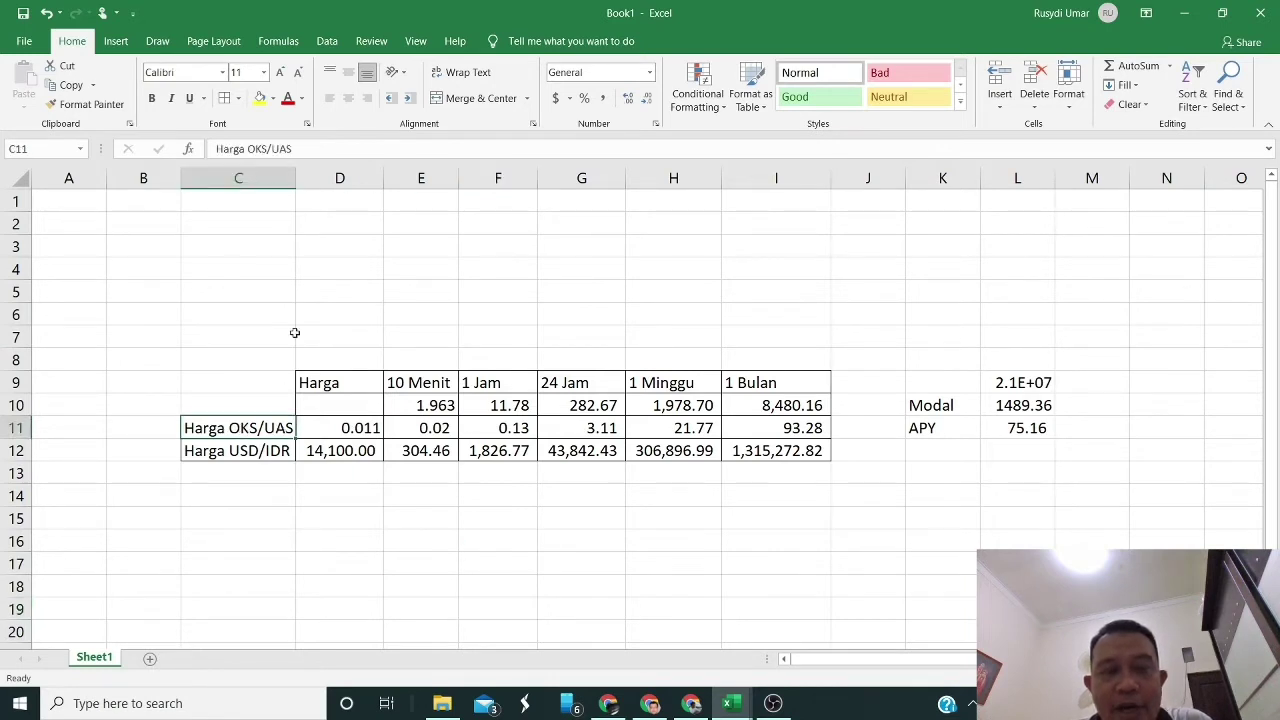
pyautogui.click(302, 148)
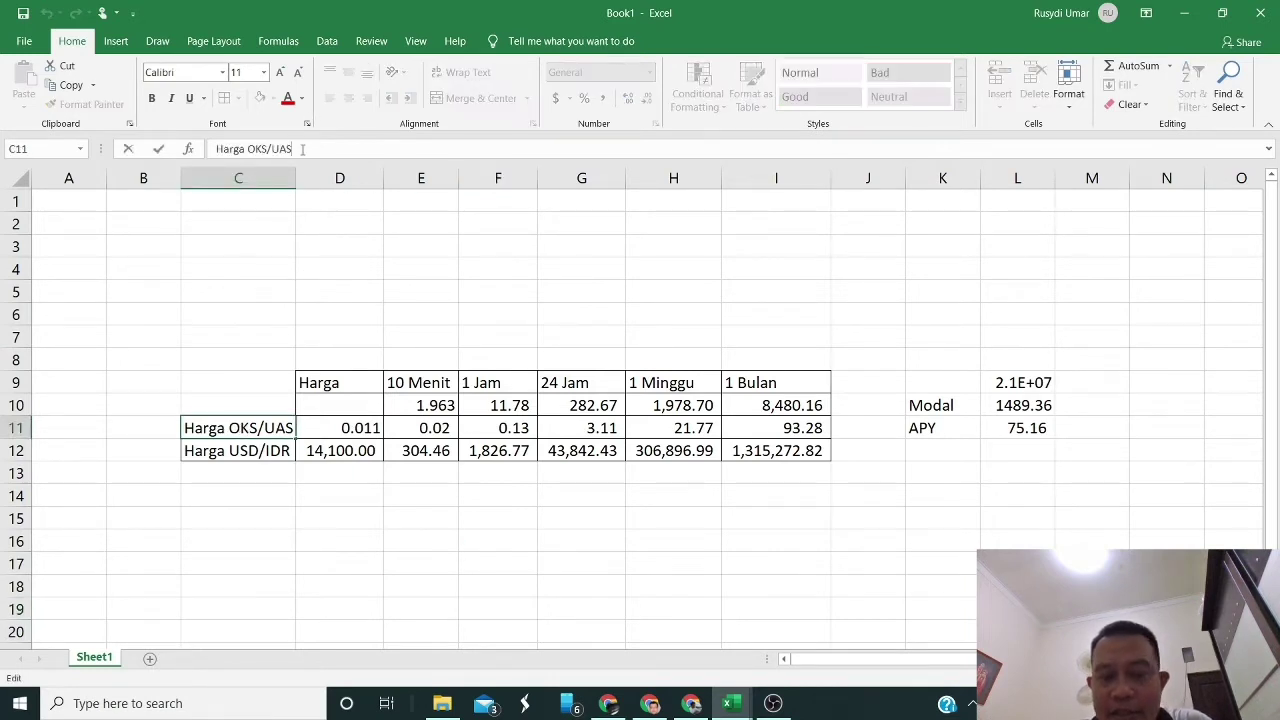
pyautogui.press('BackSpace')
pyautogui.write('D')
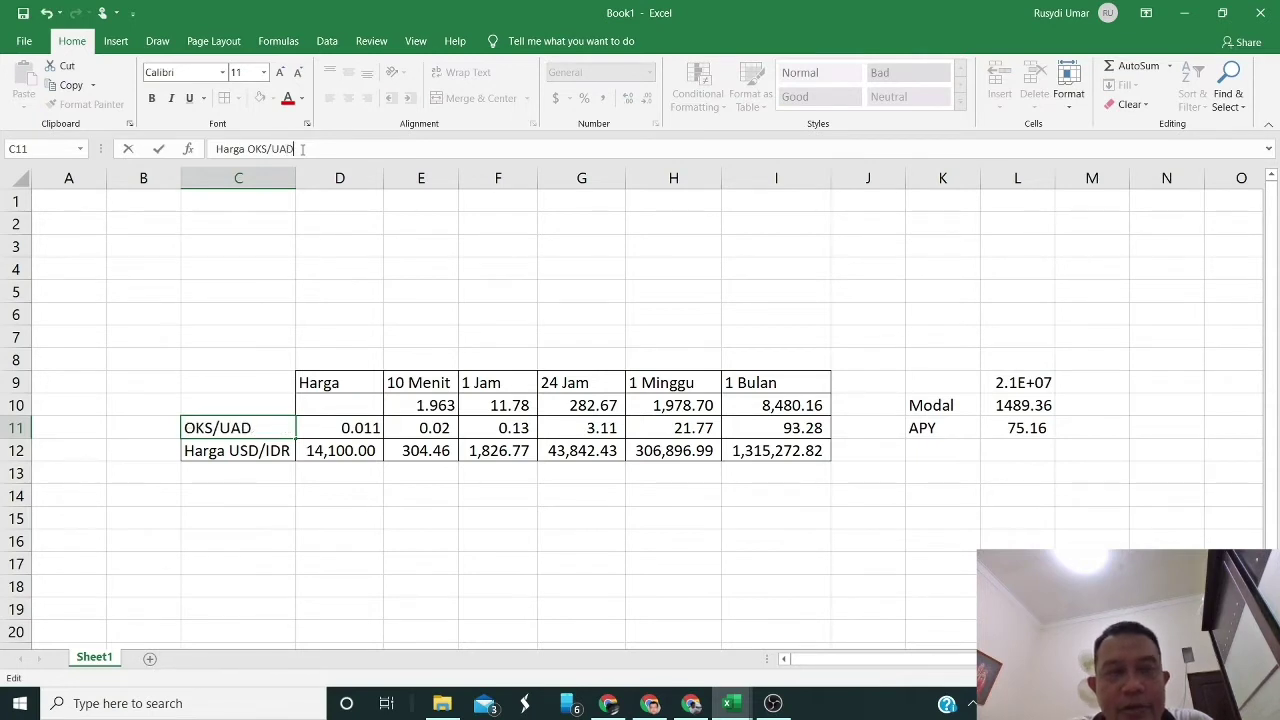
pyautogui.click(326, 488)
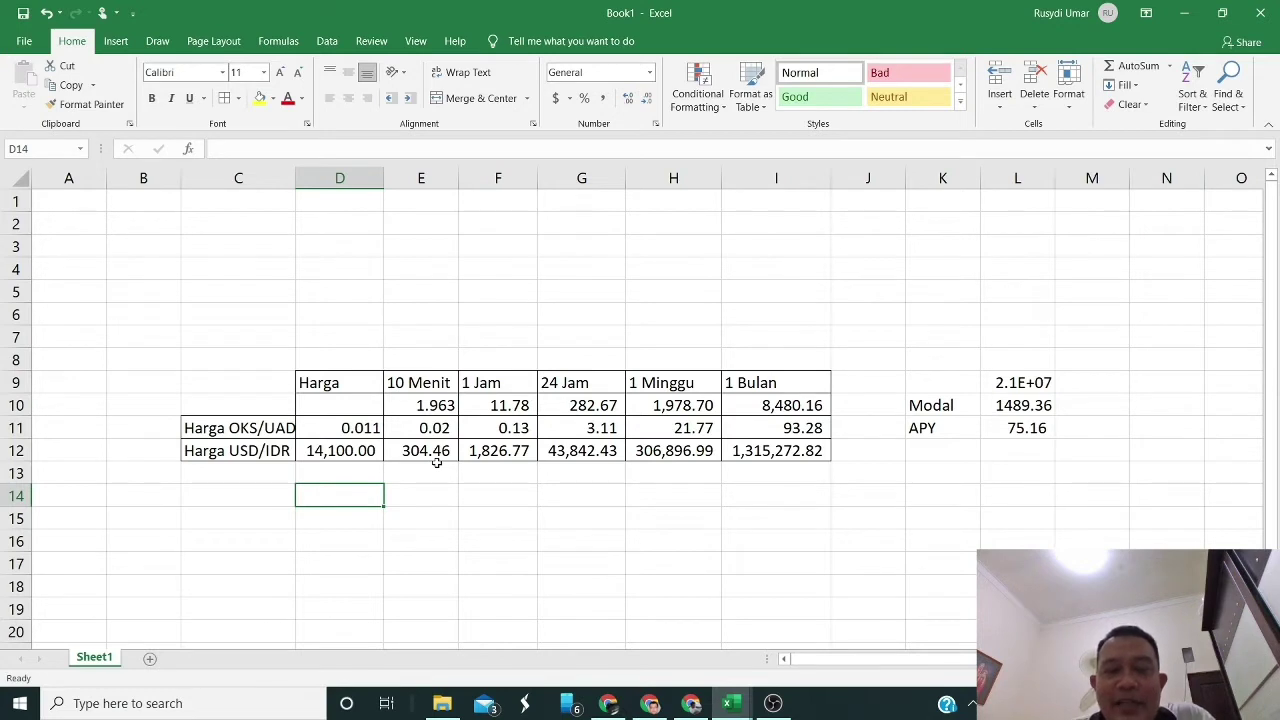
# Step: Inspect the Harga USD/IDR formulas for the 1 Jam, 24 Jam, 1 Minggu and 1 Bulan periods
pyautogui.click(507, 456)
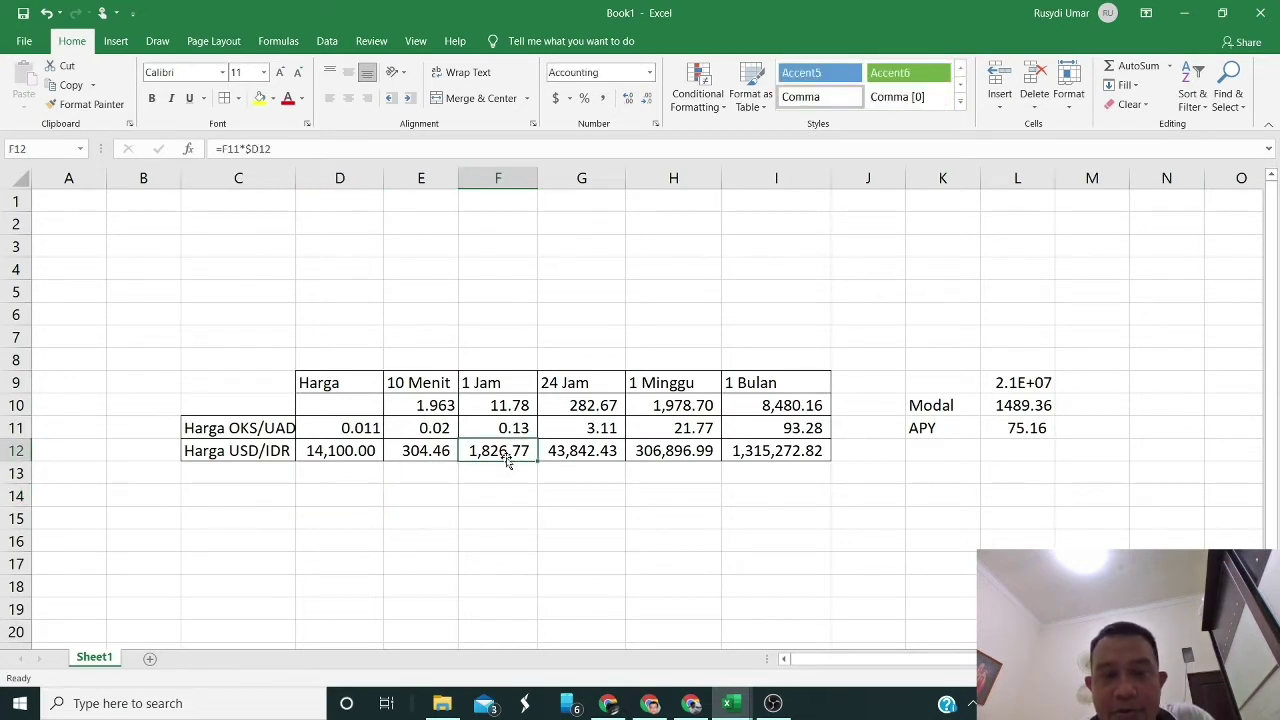
pyautogui.click(586, 450)
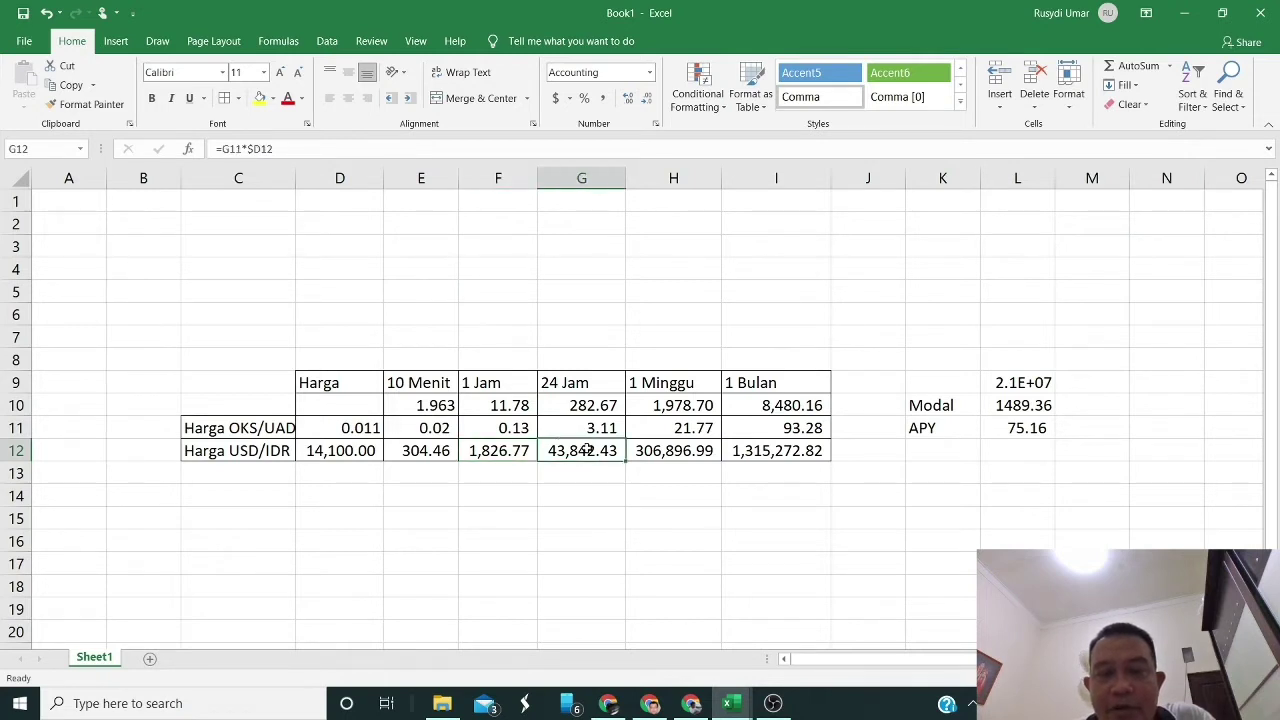
pyautogui.click(658, 452)
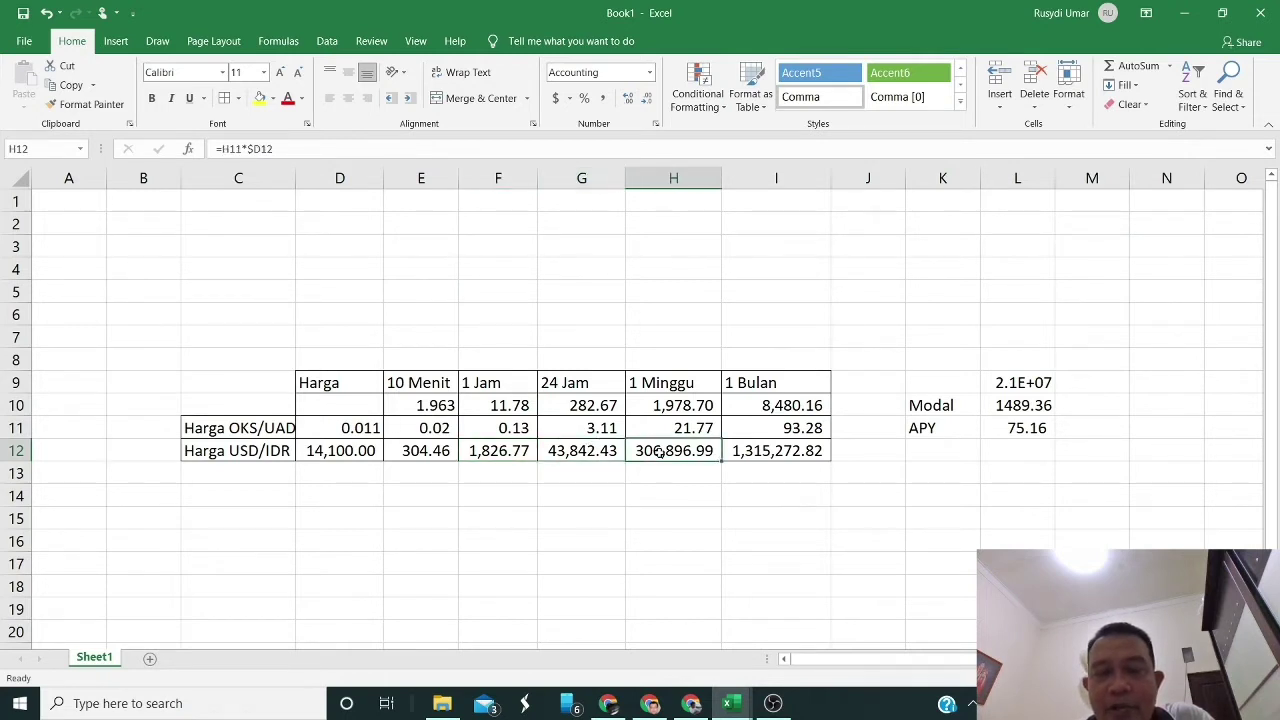
pyautogui.click(764, 454)
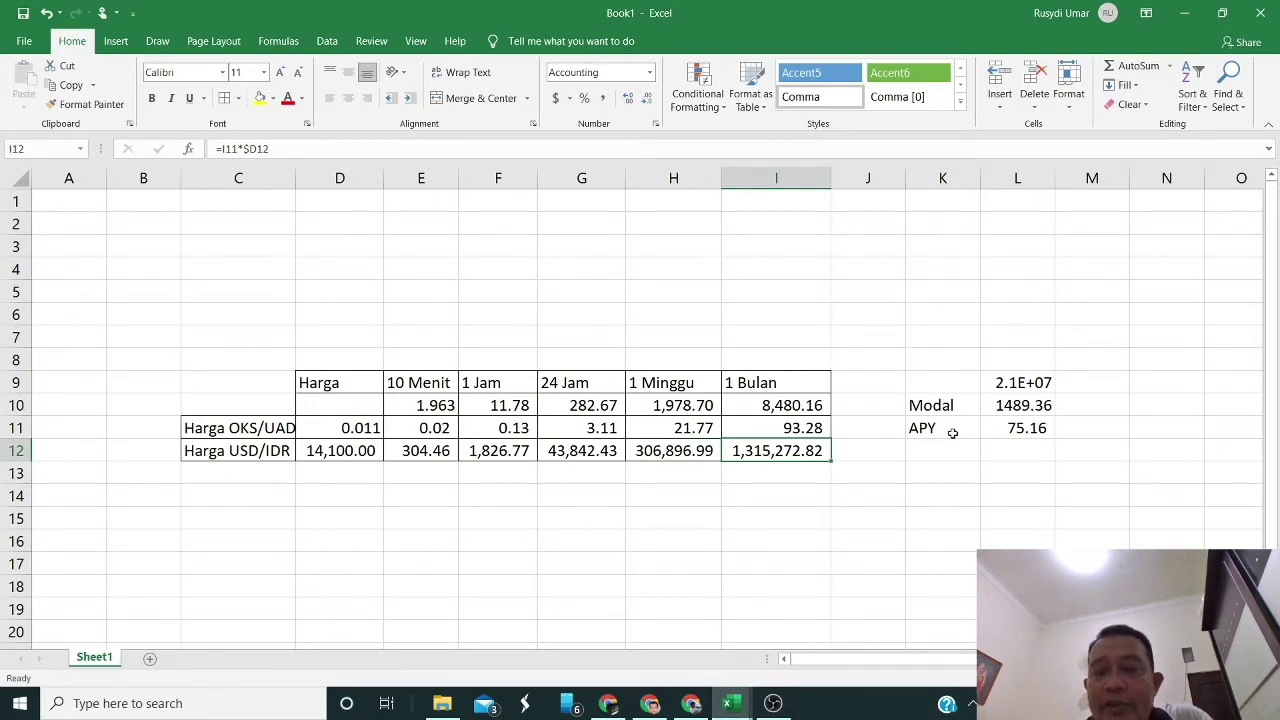
# Step: Autofit column L to show the full capital figures and inspect the APY formula in L11
pyautogui.doubleClick(1055, 178)
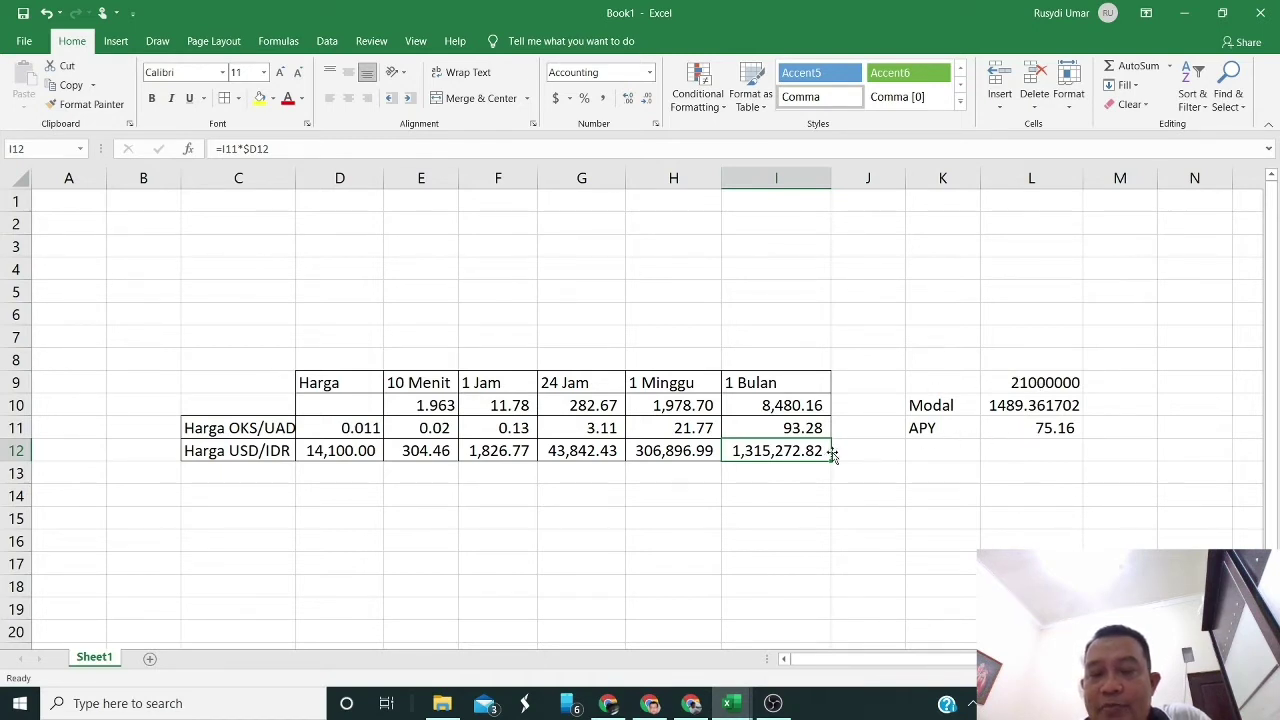
pyautogui.click(936, 432)
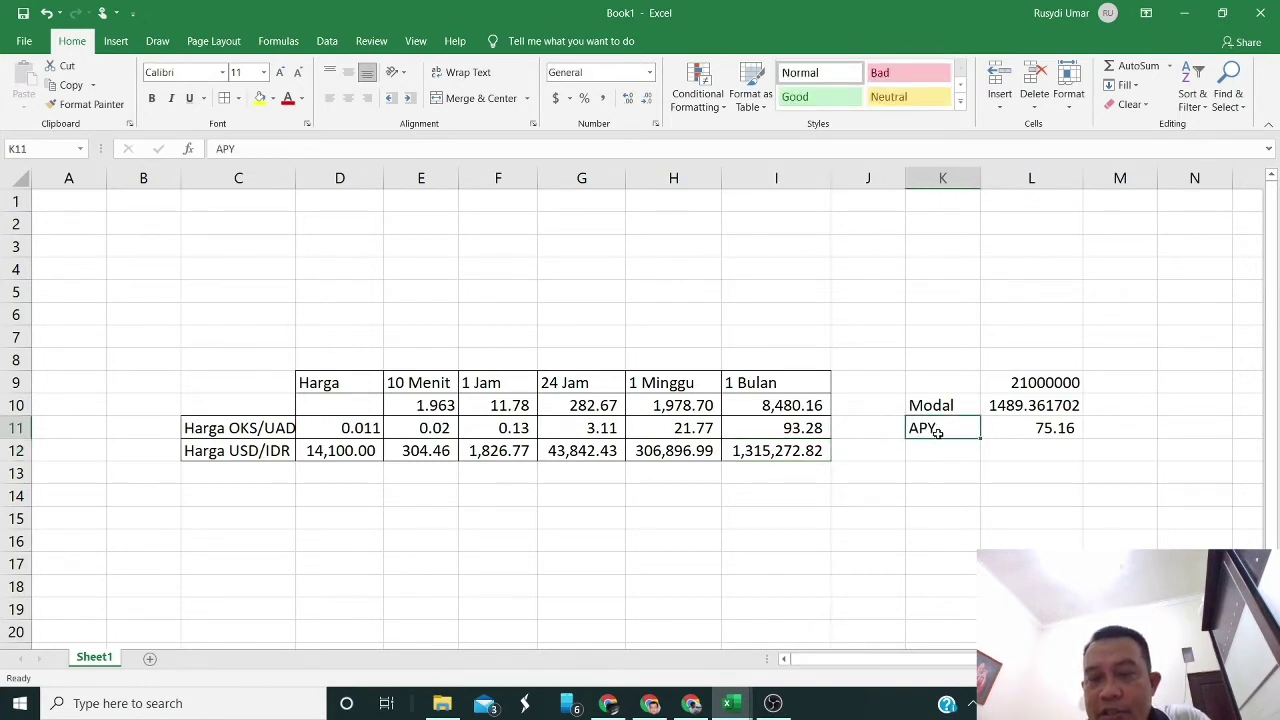
pyautogui.click(1036, 430)
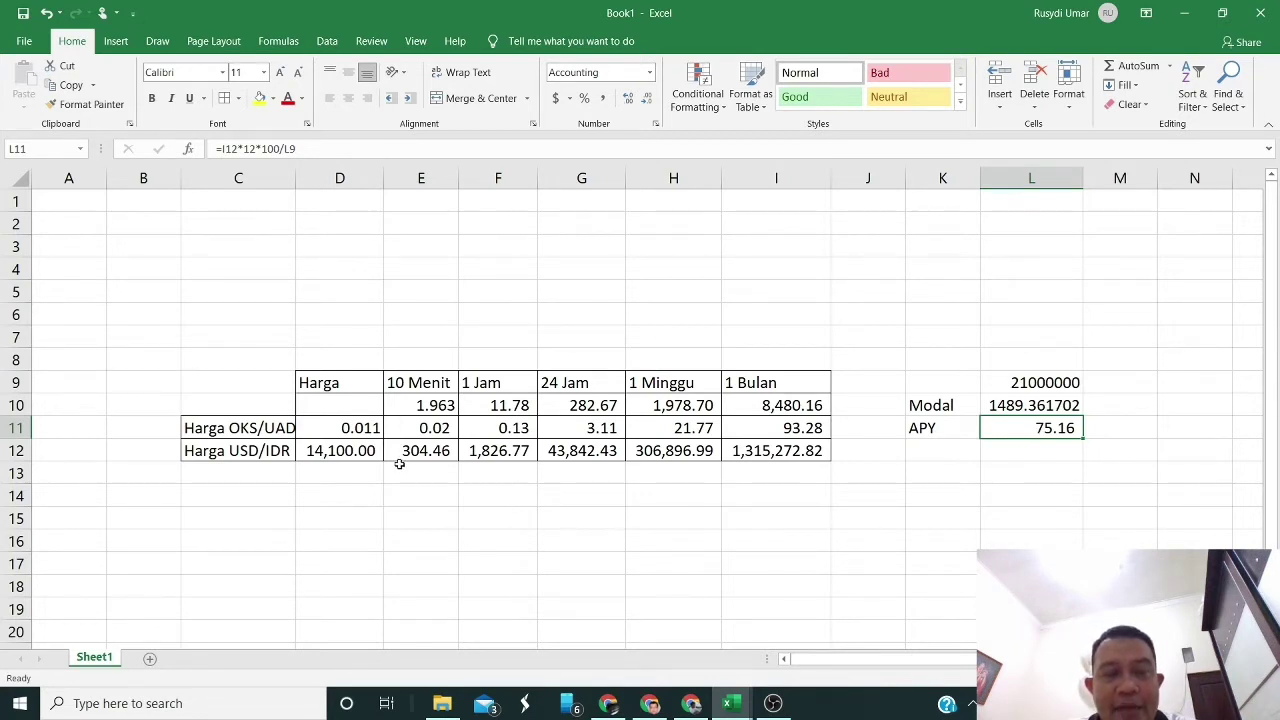
# Step: Set the OKS price in cell D11 to 0.012
pyautogui.click(343, 452)
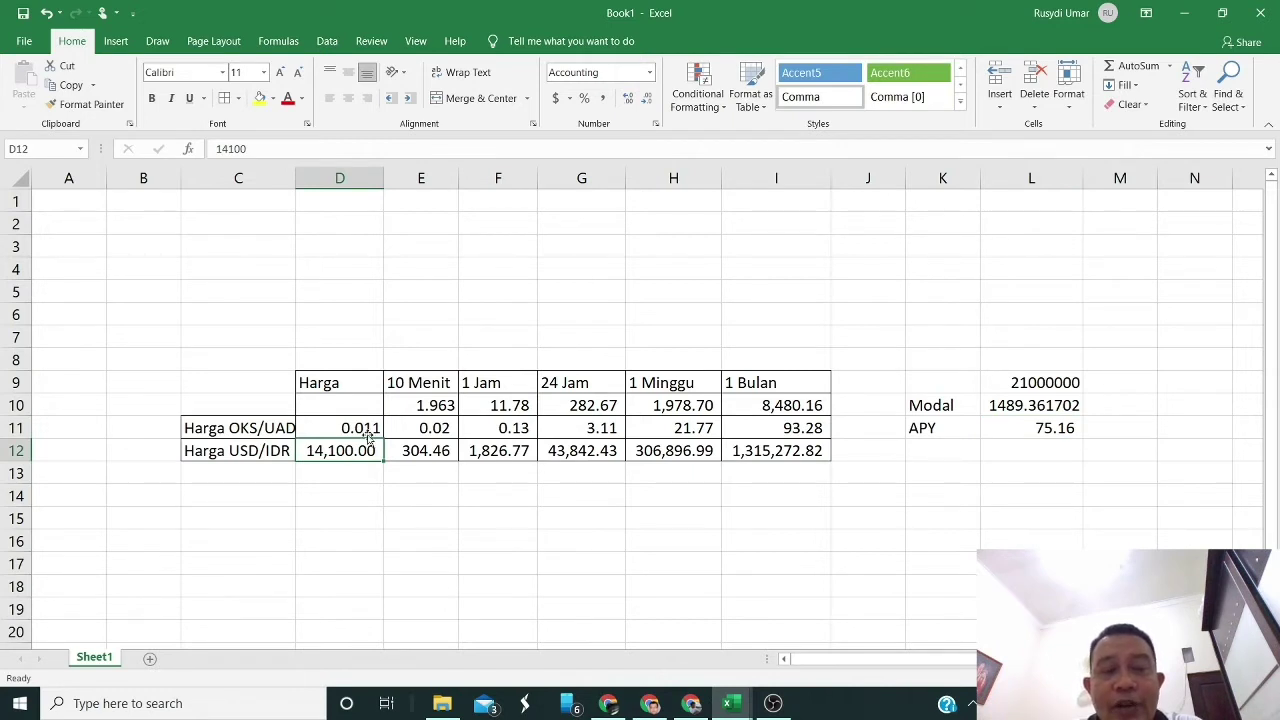
pyautogui.click(372, 429)
pyautogui.doubleClick(372, 429)
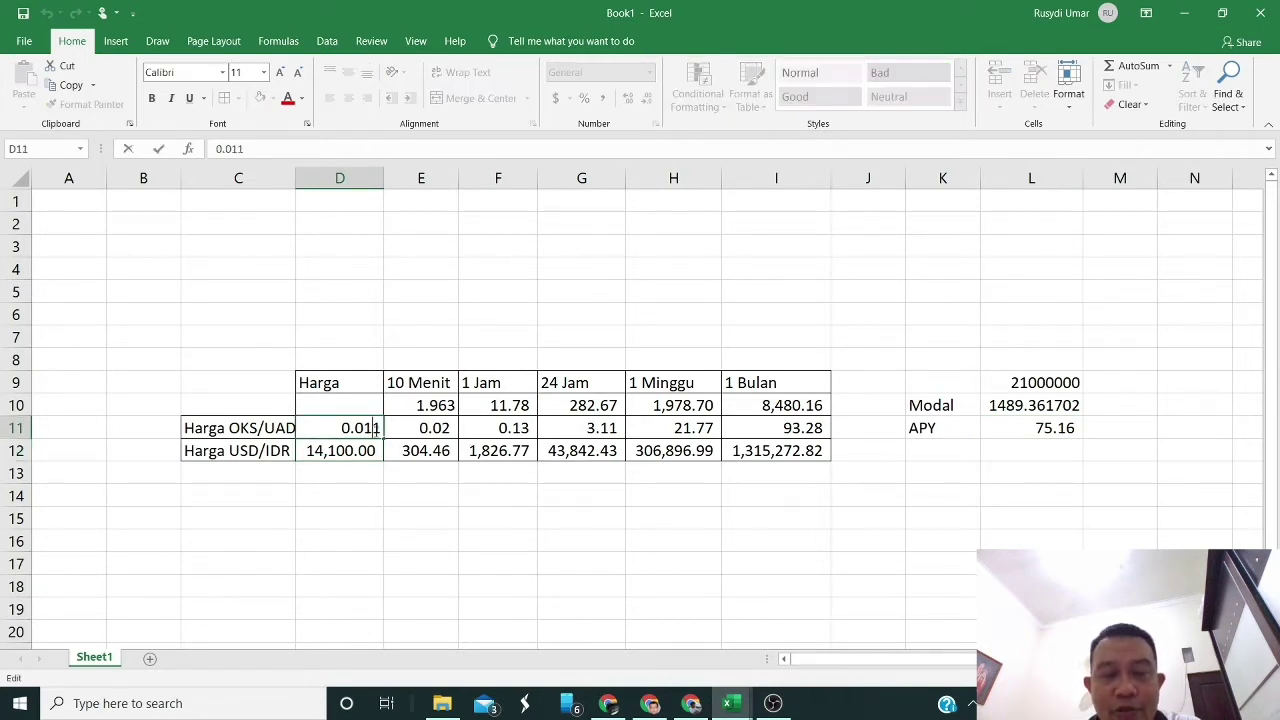
pyautogui.press('BackSpace')
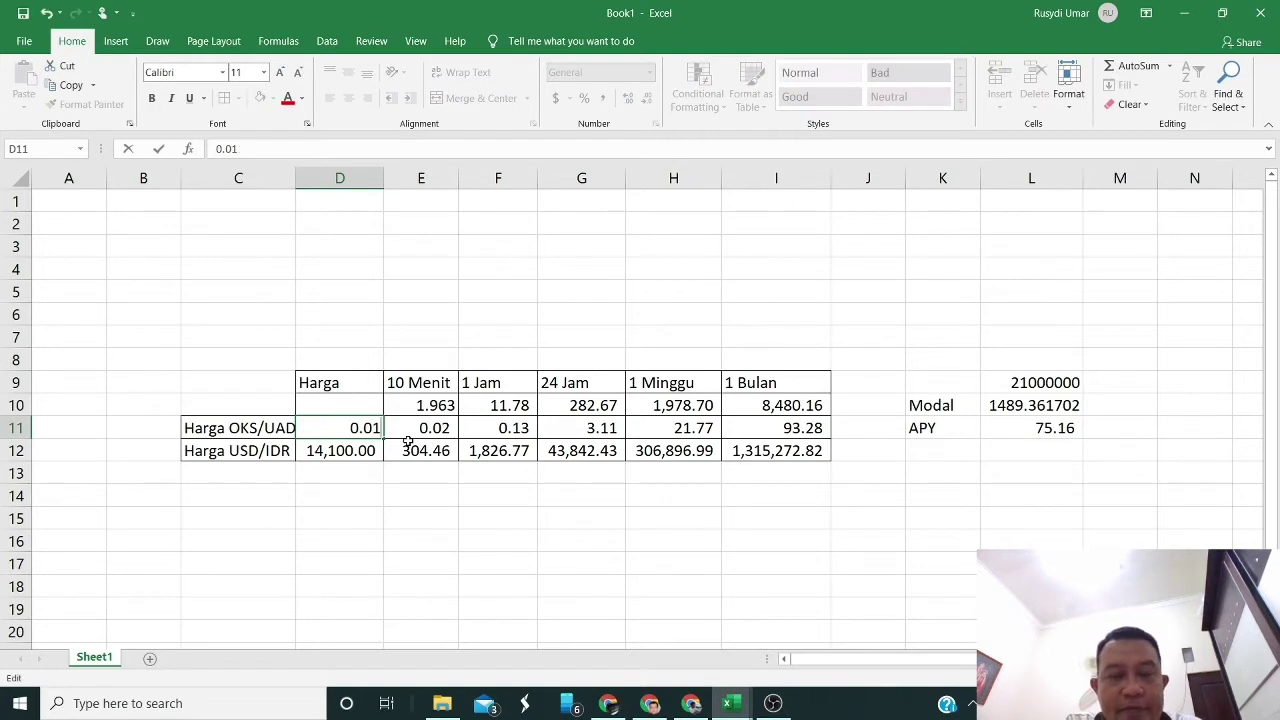
pyautogui.write('2')
pyautogui.click(425, 480)
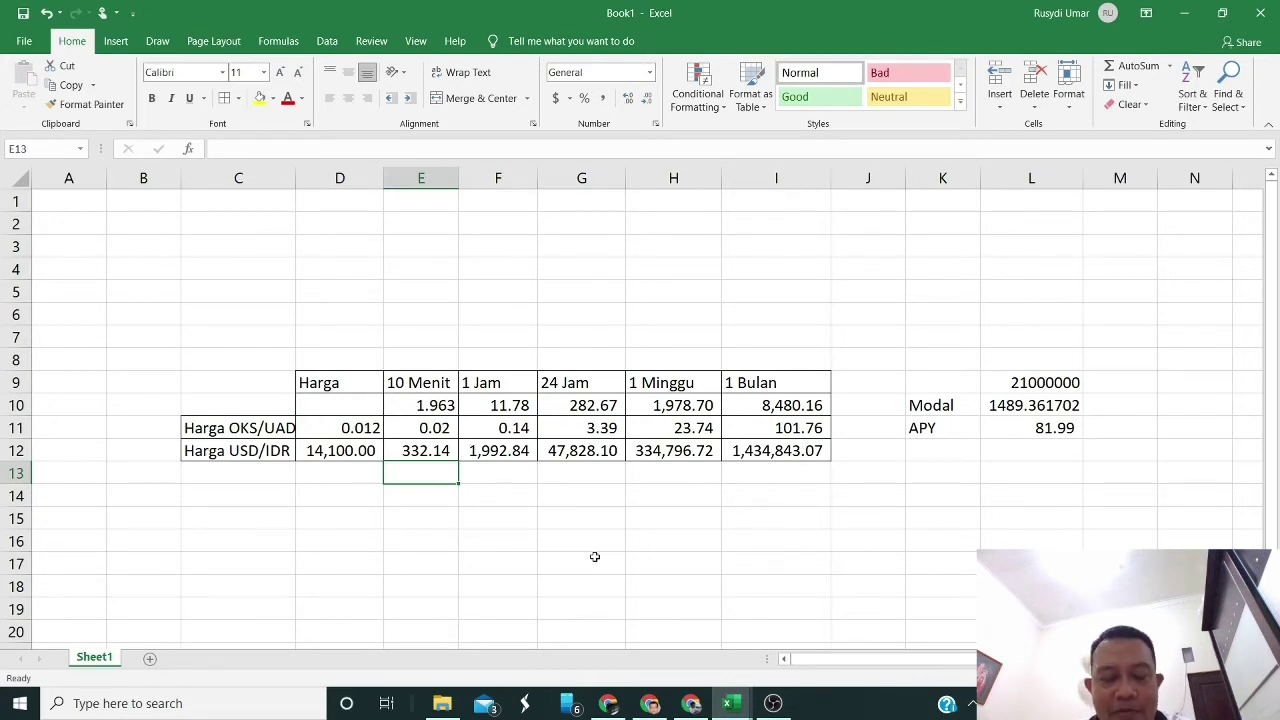
# Step: Check the OKS balance on the Oikos Minter page in Chrome against cells G16 and G17 of the Book1 workbook in Excel
pyautogui.hotkey('alt', 'Tab')
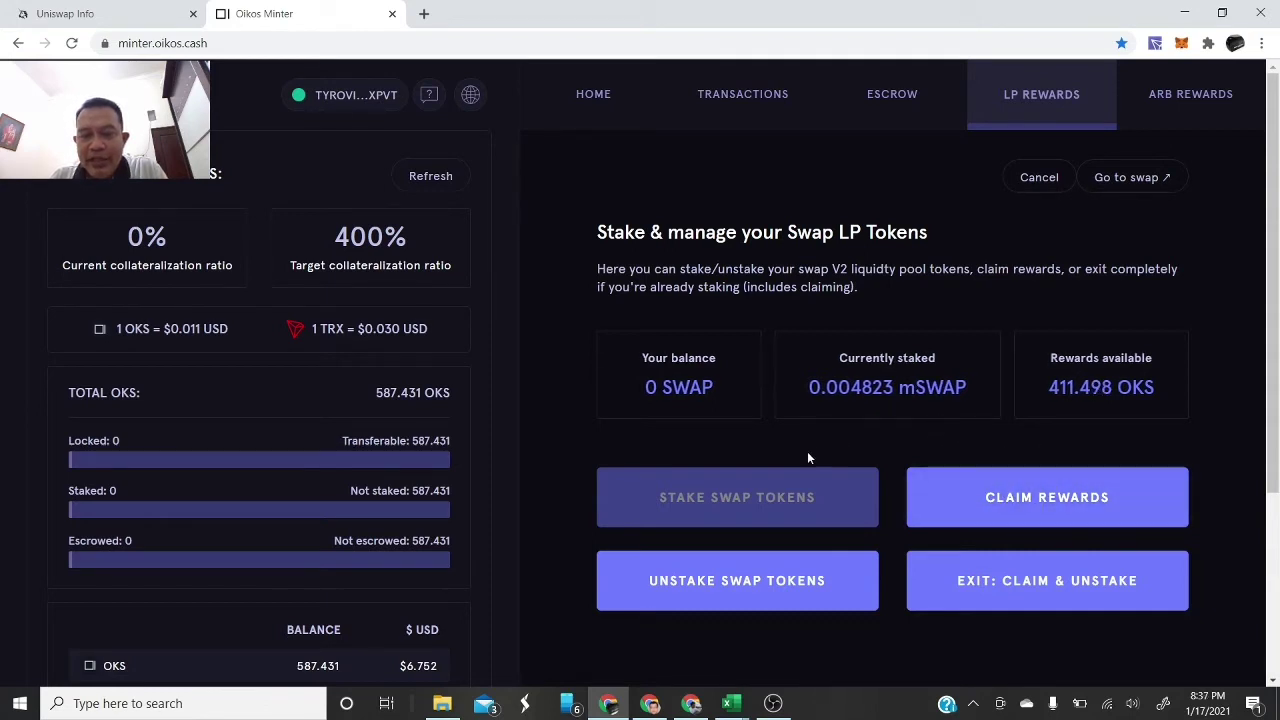
pyautogui.click(733, 705)
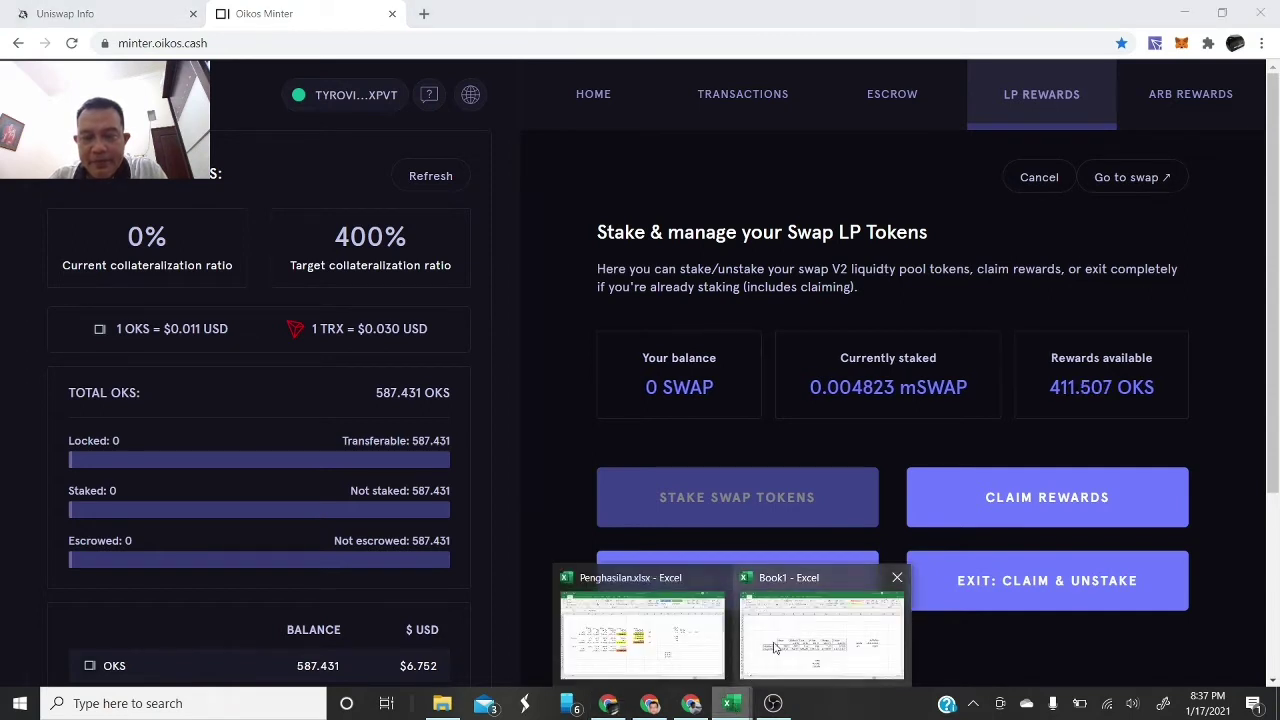
pyautogui.click(773, 643)
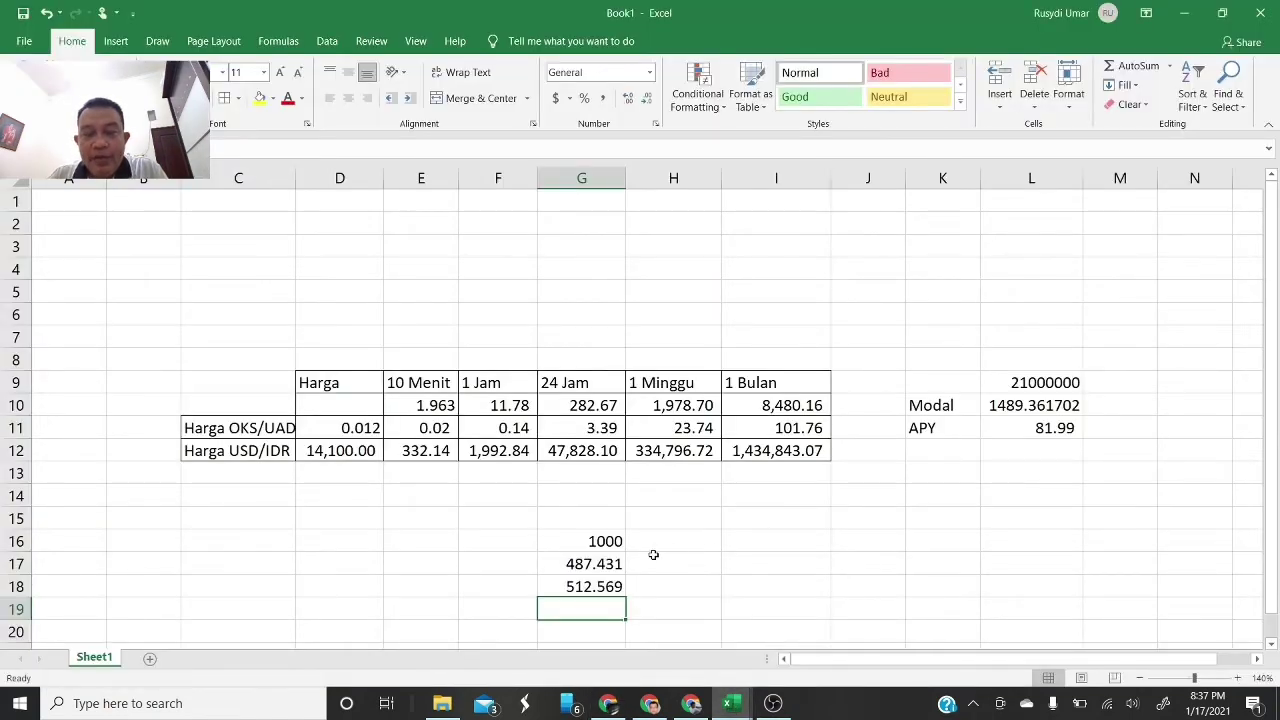
pyautogui.click(605, 541)
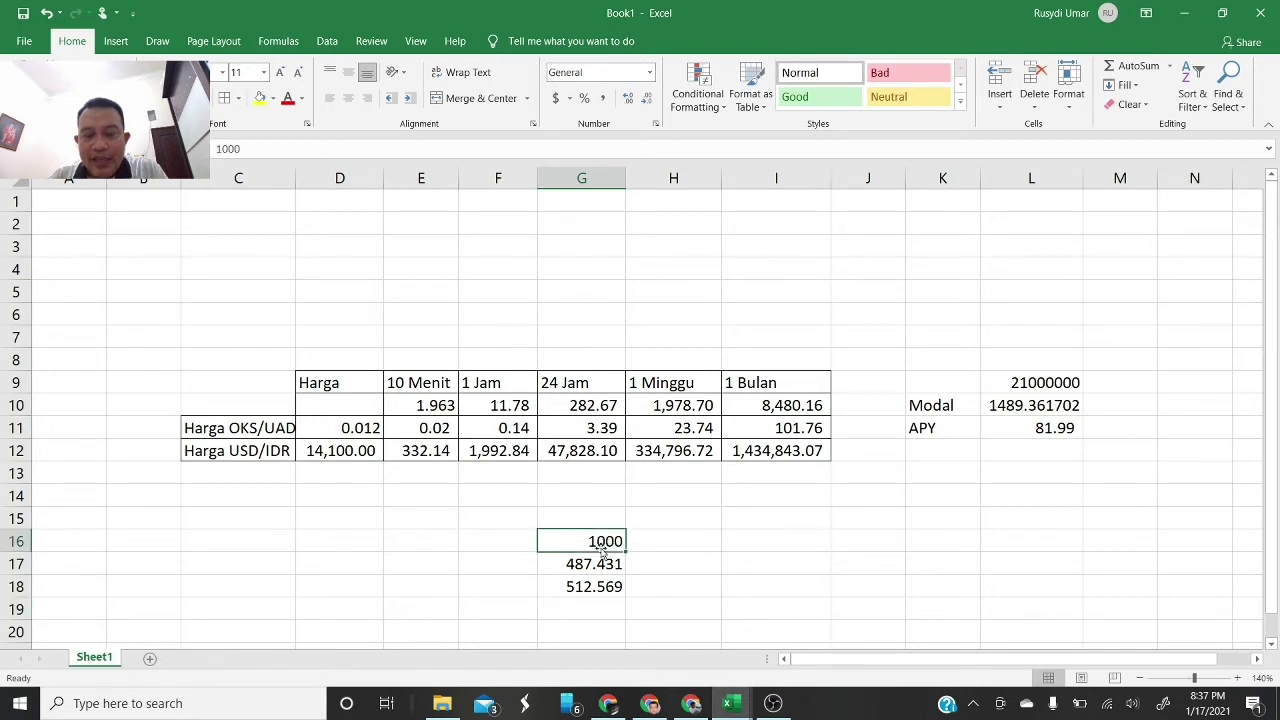
pyautogui.click(583, 564)
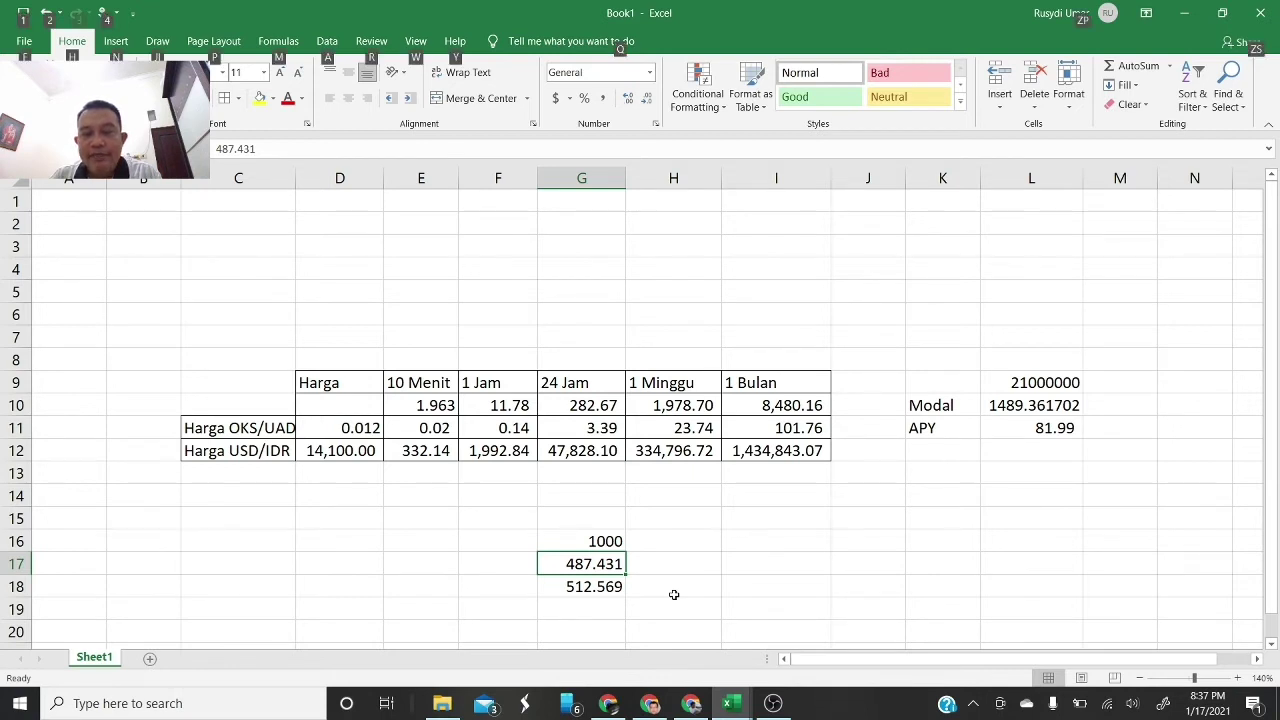
pyautogui.hotkey('alt', 'Tab')
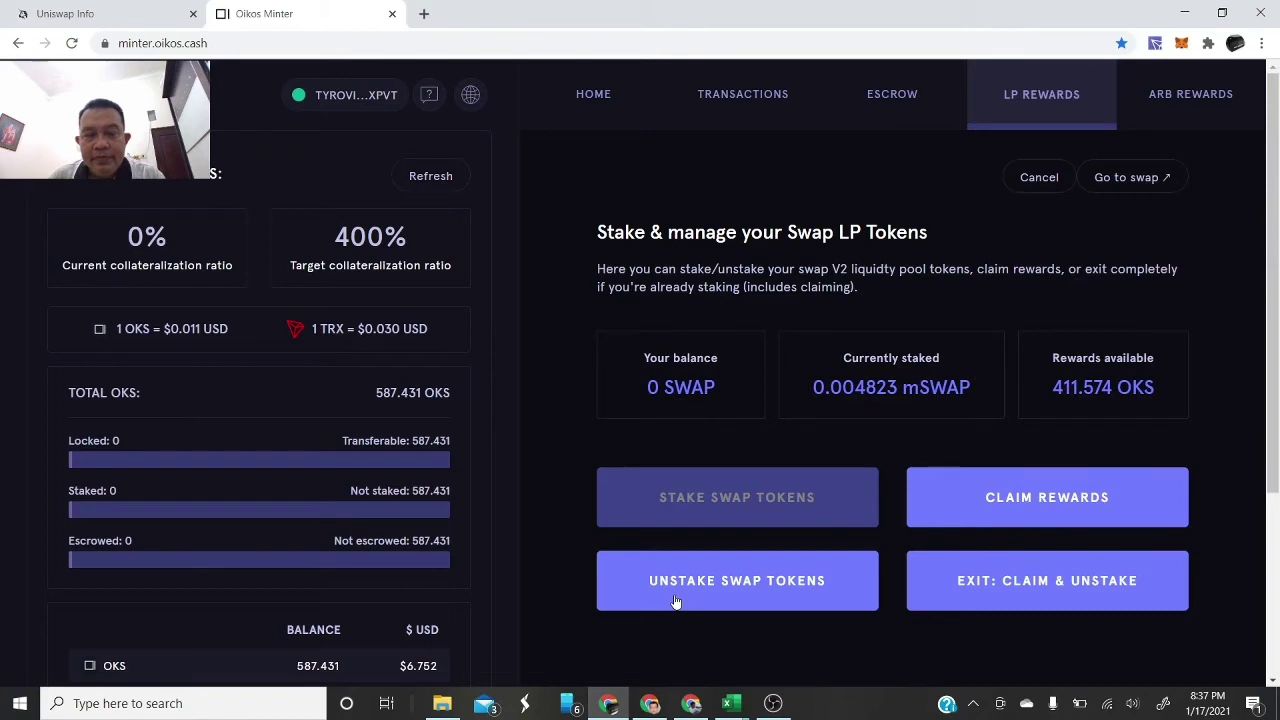
pyautogui.hotkey('alt', 'Tab')
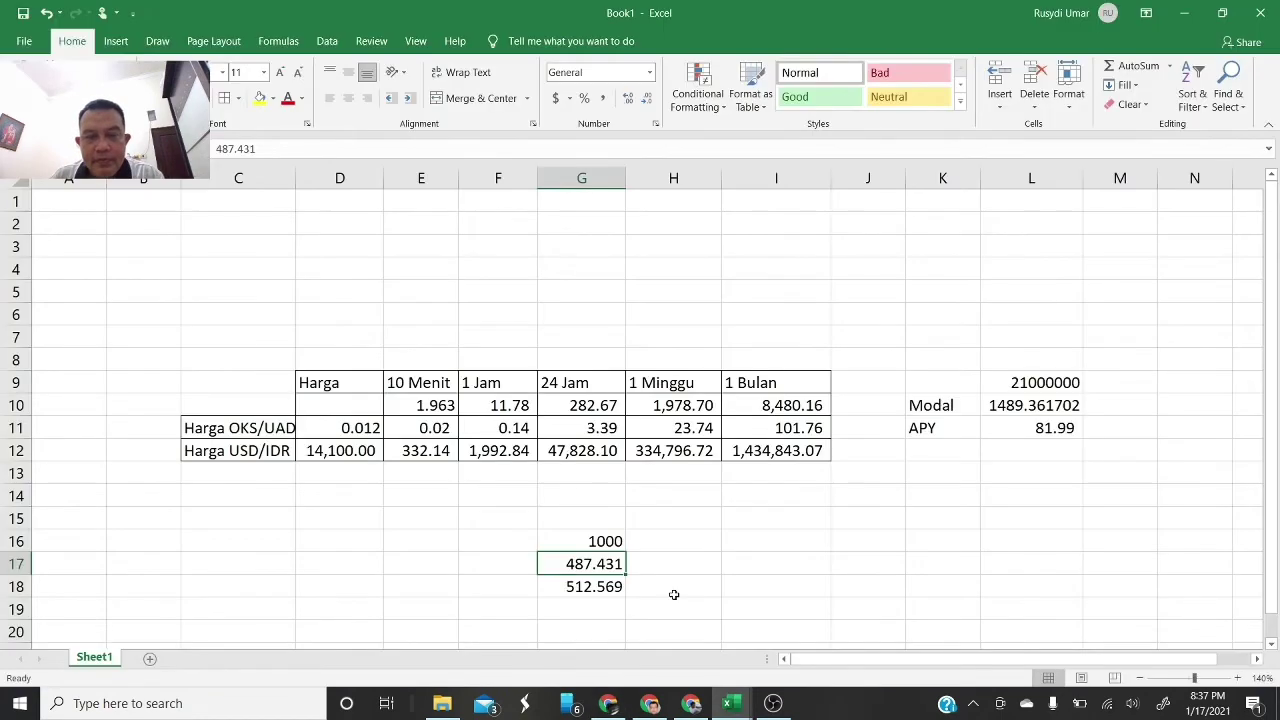
# Step: Correct the OKS balance in cell G17 to 587.431
pyautogui.press('F2')
pyautogui.press('Left')
pyautogui.press('Left')
pyautogui.press('Left')
pyautogui.press('Left')
pyautogui.press('Left')
pyautogui.press('Left')
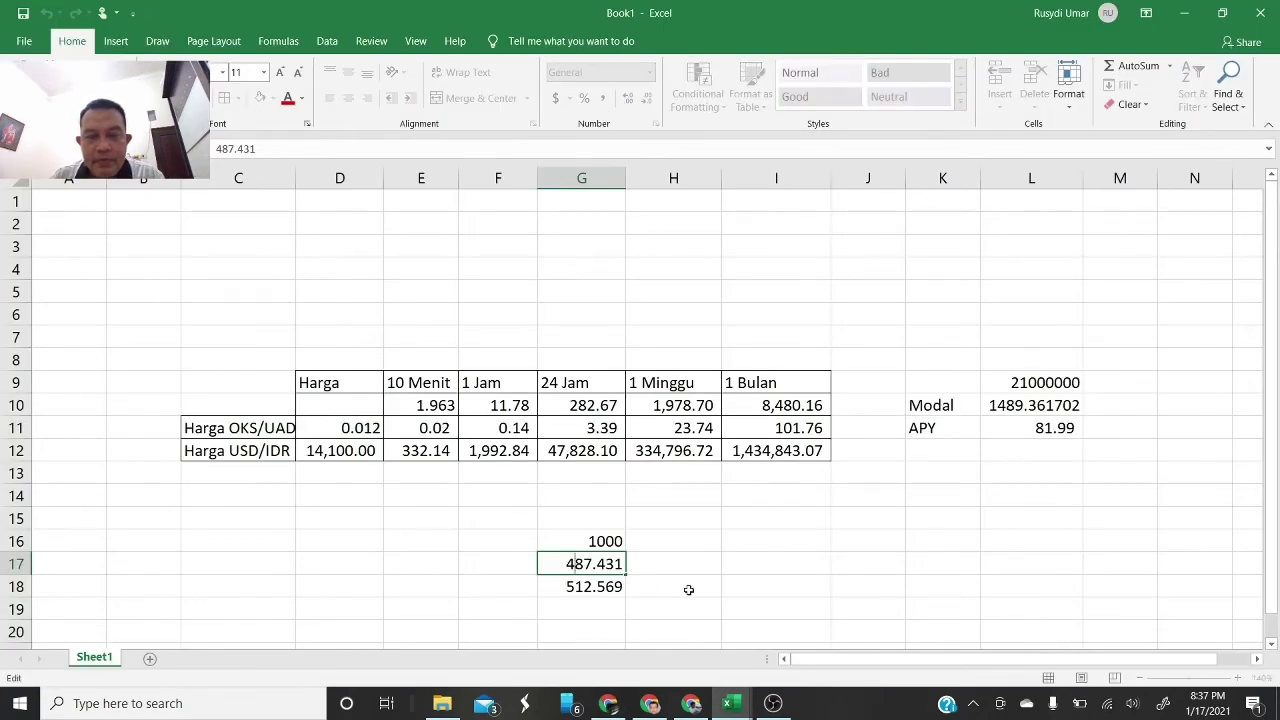
pyautogui.press('BackSpace')
pyautogui.write('5')
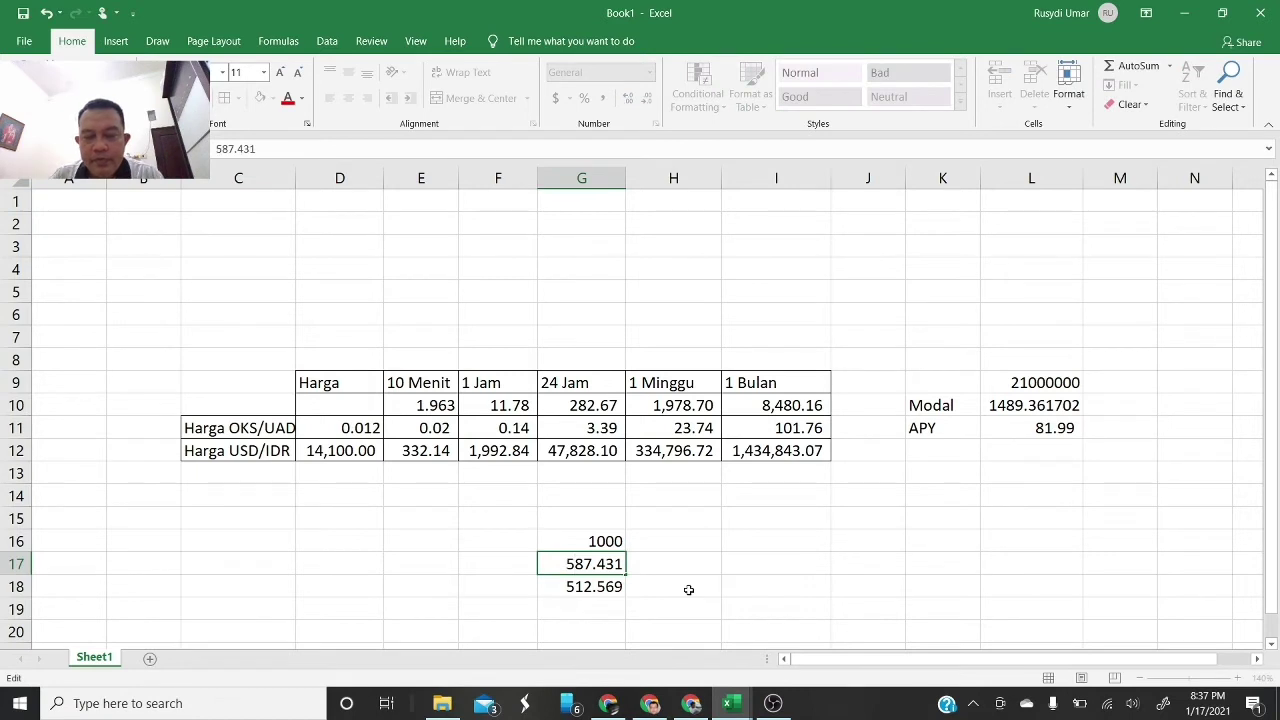
pyautogui.press('Return')
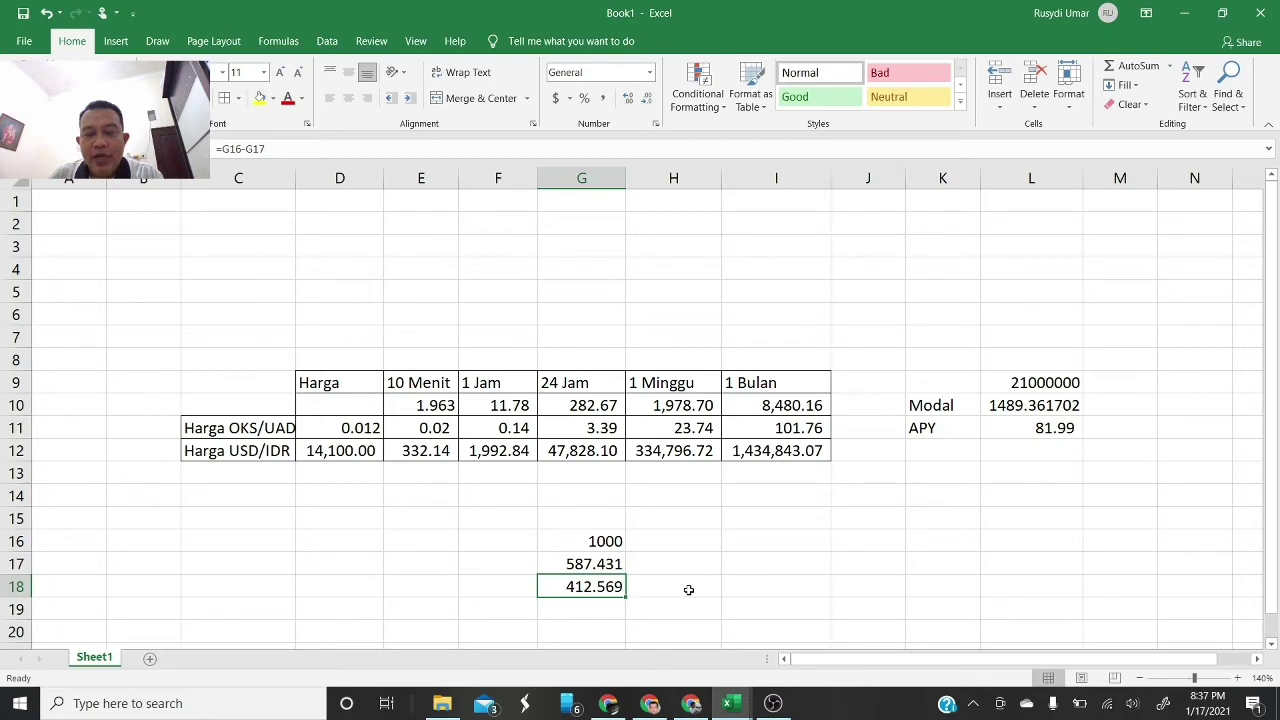
# Step: Compare the available OKS rewards on the Oikos Minter page in Chrome with the difference in cell G18 of Book1 in Excel
pyautogui.hotkey('alt', 'Tab')
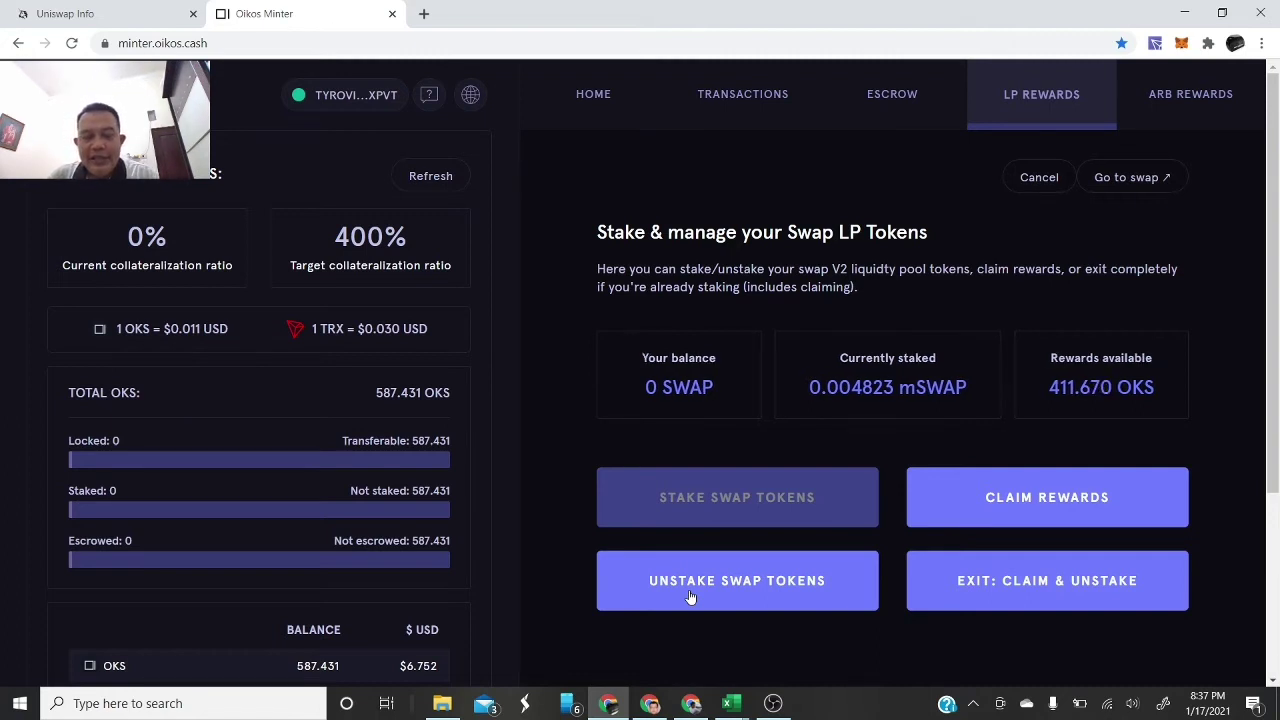
pyautogui.hotkey('alt', 'Tab')
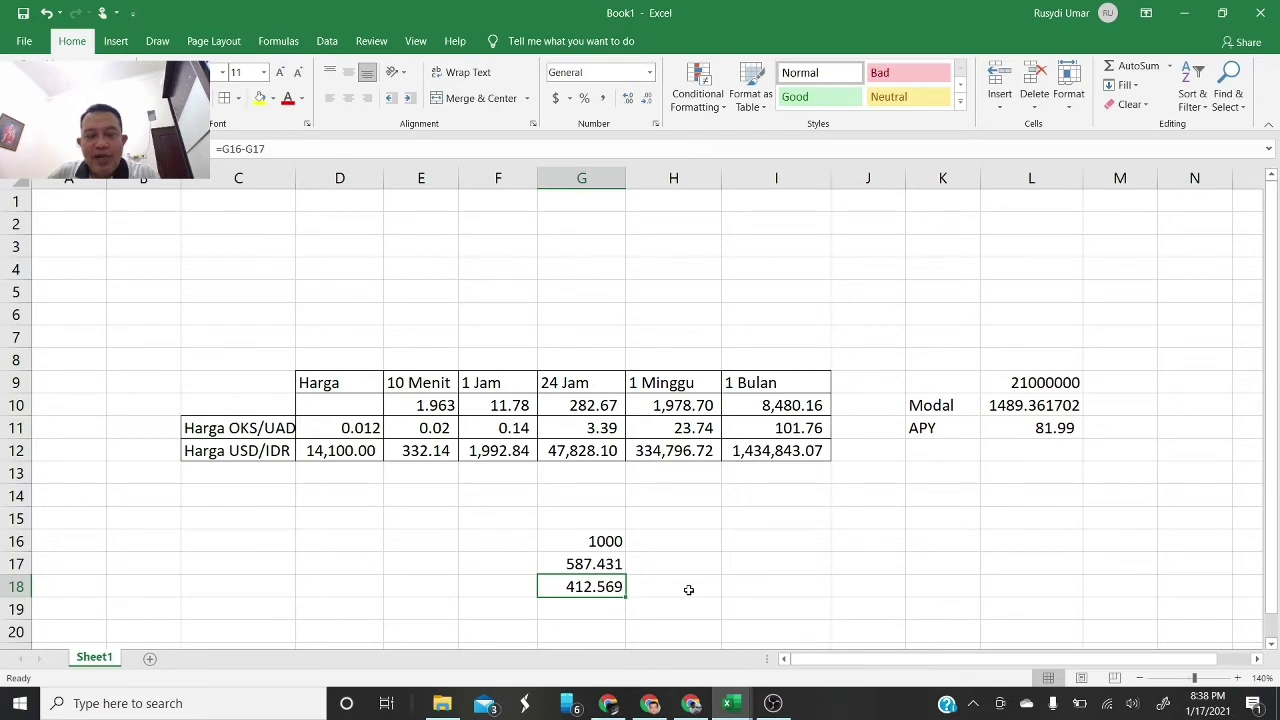
pyautogui.hotkey('alt', 'Tab')
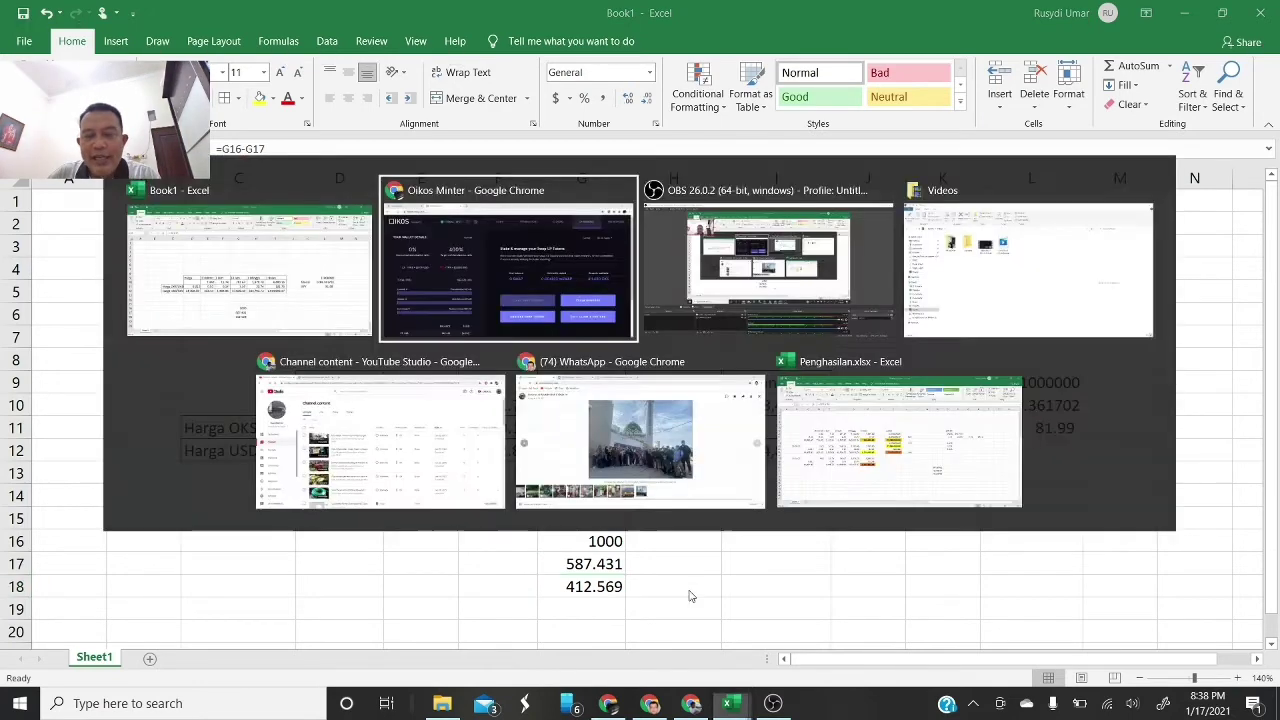